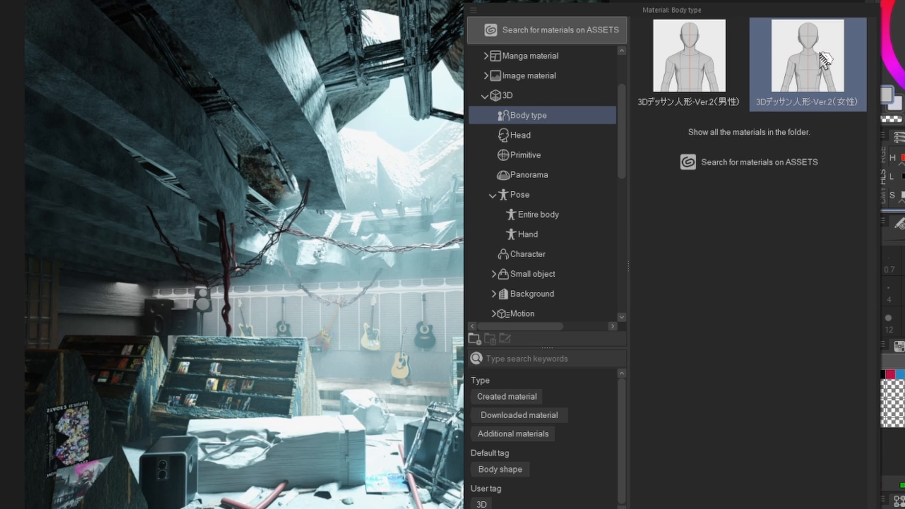
Add the female 3D drawing figure to the ruined shop scene and place it over the rubble.
{"action": "left_click_drag", "start_coordinate": [825, 61], "coordinate": [403, 216]}
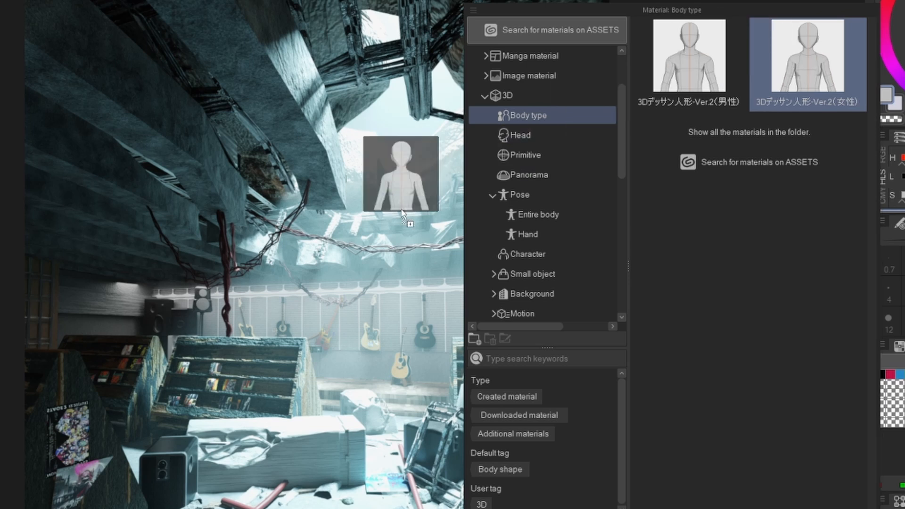
{"action": "left_click_drag", "start_coordinate": [320, 208], "coordinate": [321, 207]}
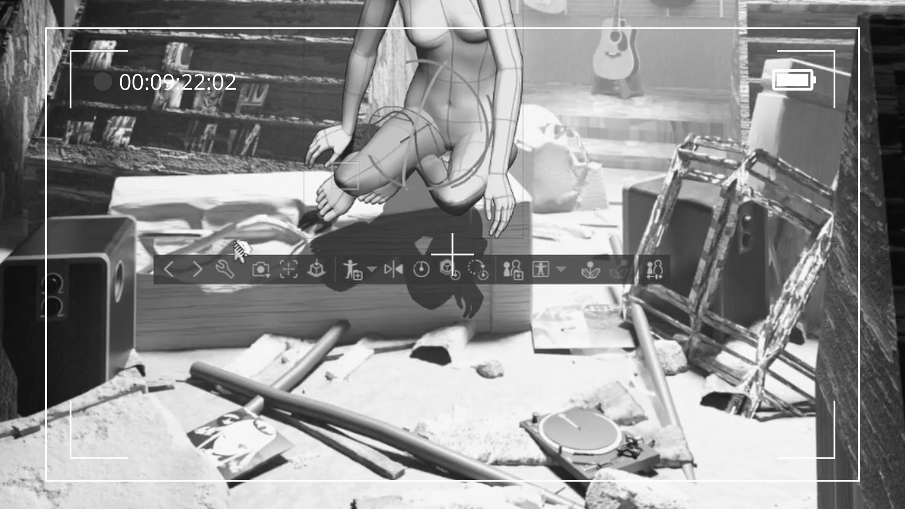
{"action": "scroll", "coordinate": [238, 253], "scroll_direction": "down", "scroll_amount": 2}
{"action": "left_click_drag", "start_coordinate": [426, 5], "coordinate": [453, 116]}
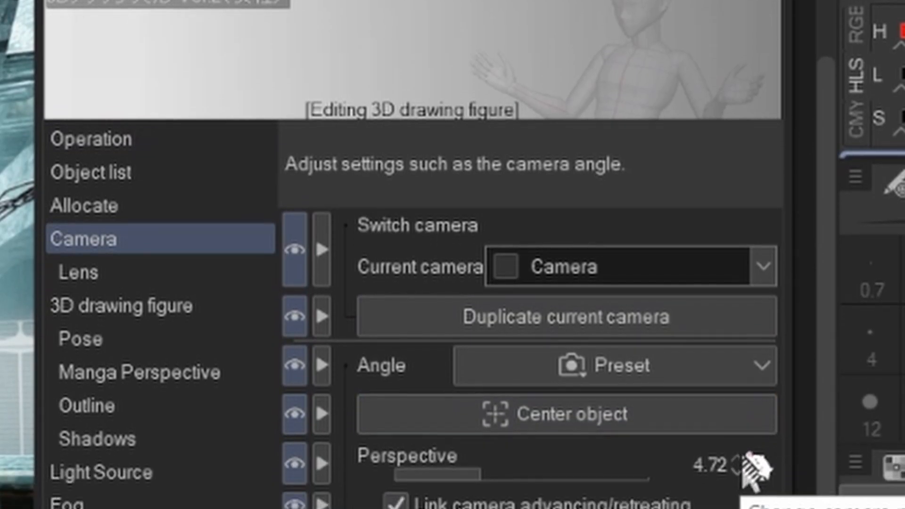
Increase the camera perspective of the 3D drawing figure to about 5.60.
{"action": "left_click", "coordinate": [738, 507]}
{"action": "left_click", "coordinate": [737, 381]}
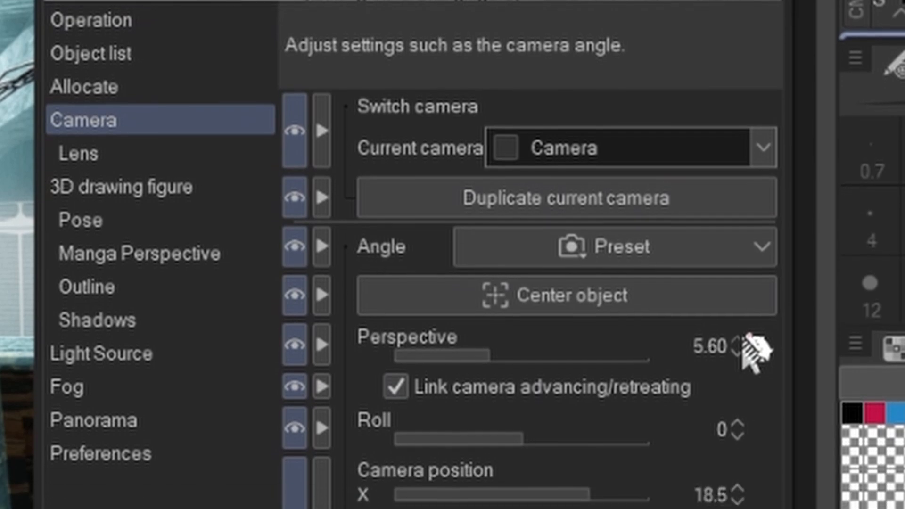
{"action": "left_click", "coordinate": [737, 380]}
{"action": "left_click", "coordinate": [738, 381]}
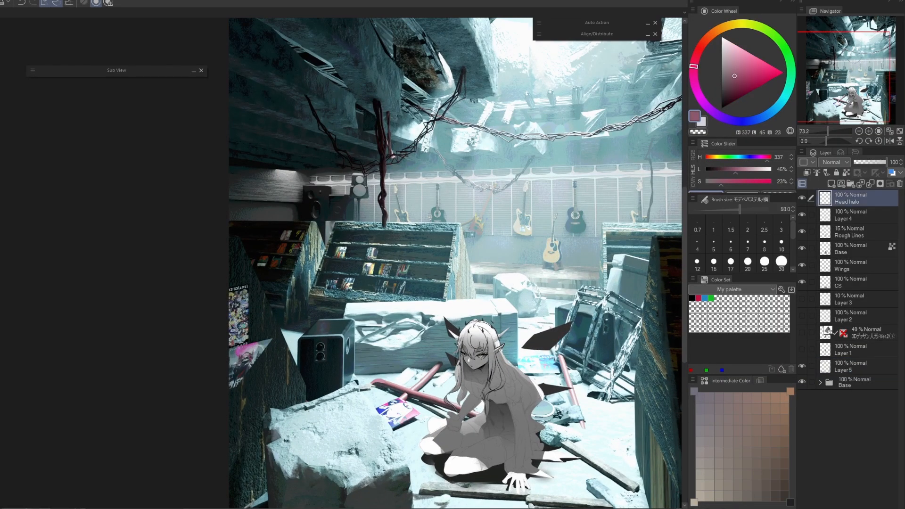
Make Layer 5 the active layer and reduce the brush size.
{"action": "left_click", "coordinate": [858, 366]}
{"action": "key", "text": "bracketleft"}
{"action": "key", "text": "bracketleft"}
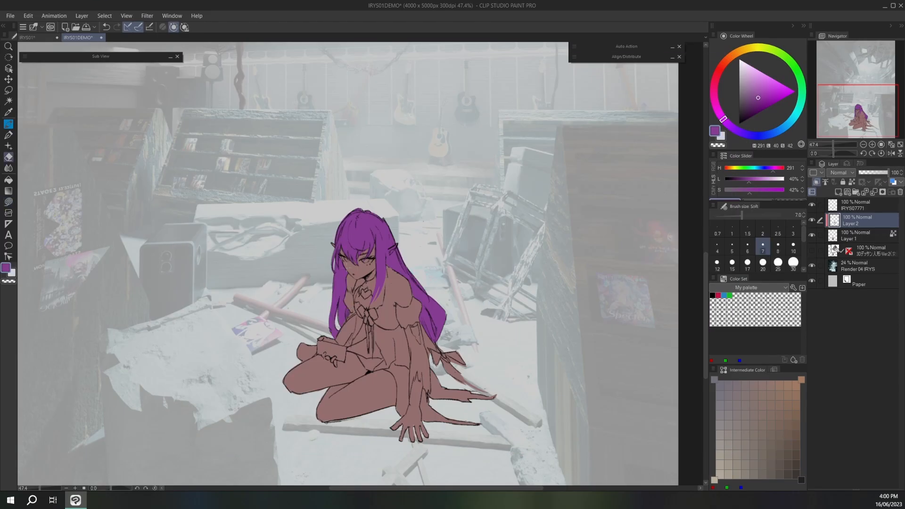
Block in the character's bodice and long sleeve in light lavender on a new layer above the hair colour.
{"action": "key", "text": "ctrl+shift+n"}
{"action": "left_click_drag", "start_coordinate": [394, 304], "coordinate": [417, 320]}
{"action": "mouse_move", "coordinate": [67, 291]}
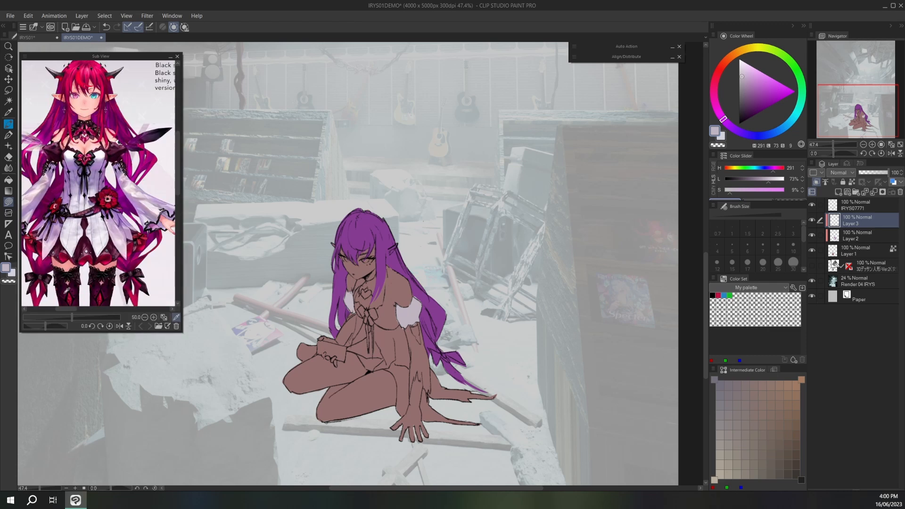
{"action": "key", "text": "ctrl+z"}
{"action": "left_click", "coordinate": [415, 309], "text": "alt"}
{"action": "left_click_drag", "start_coordinate": [430, 387], "coordinate": [427, 398]}
{"action": "key", "text": "e"}
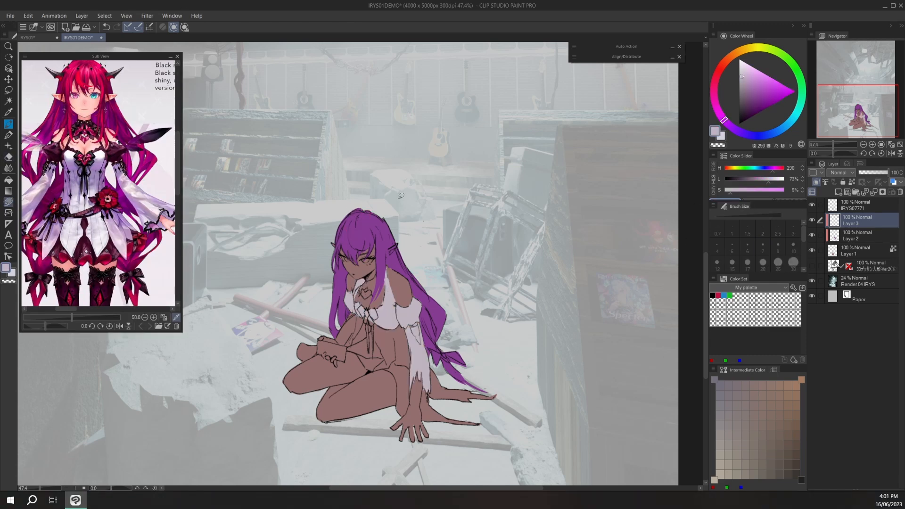
Add a new layer for the outfit's near-black parts and fill the collar and puffed upper sleeves.
{"action": "key", "text": "ctrl+shift+n"}
{"action": "left_click", "coordinate": [365, 294], "text": "alt"}
{"action": "left_click", "coordinate": [862, 237]}
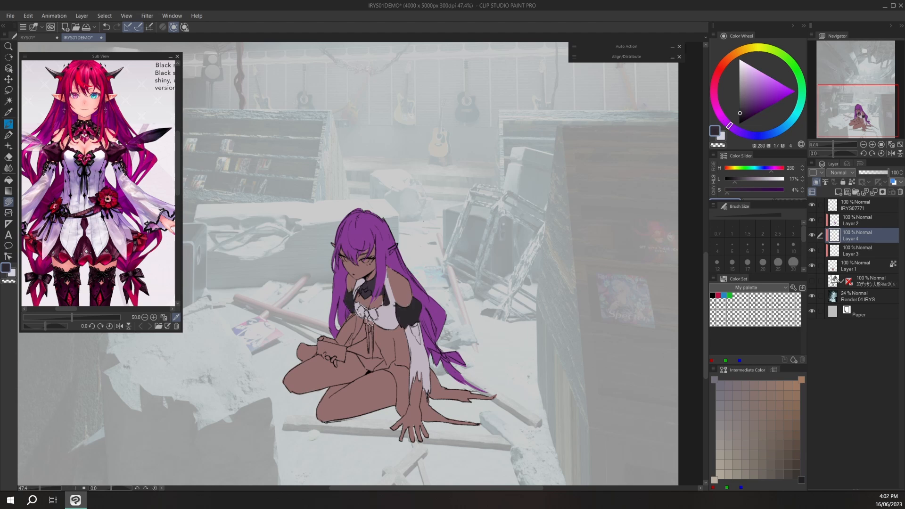
Extend the light lavender dress colour on Layer 3 over the waist, skirt and trailing cloth.
{"action": "left_click", "coordinate": [862, 251]}
{"action": "left_click", "coordinate": [400, 317], "text": "alt"}
{"action": "mouse_move", "coordinate": [369, 325]}
{"action": "left_mouse_down"}
{"action": "mouse_move", "coordinate": [356, 353]}
{"action": "mouse_move", "coordinate": [407, 330]}
{"action": "left_mouse_up"}
{"action": "left_click_drag", "start_coordinate": [420, 385], "coordinate": [419, 400]}
{"action": "key", "text": "e"}
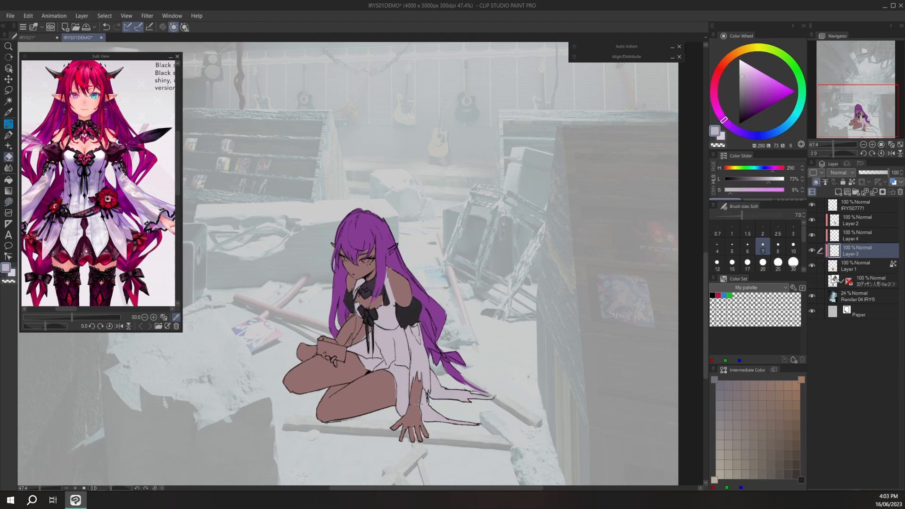
Recolour the character's skin on Layer 1 to a lighter pinkish tone.
{"action": "left_click", "coordinate": [862, 265]}
{"action": "right_click", "coordinate": [489, 262]}
{"action": "left_click", "coordinate": [504, 279]}
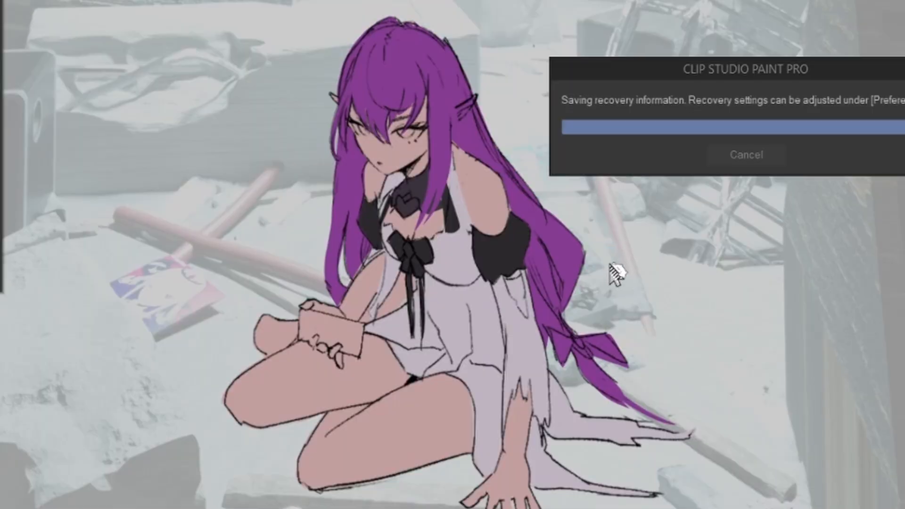
Paint the tapered purple end of the character's long braid beside the trailing dress.
{"action": "scroll", "coordinate": [616, 273], "scroll_direction": "down", "scroll_amount": 1}
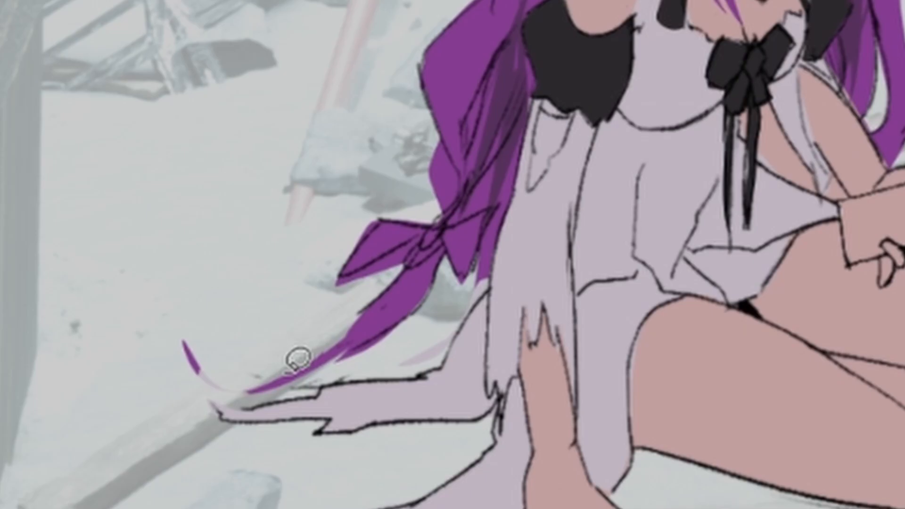
{"action": "mouse_move", "coordinate": [307, 399]}
{"action": "left_mouse_down"}
{"action": "mouse_move", "coordinate": [340, 314]}
{"action": "mouse_move", "coordinate": [380, 346]}
{"action": "left_mouse_up"}
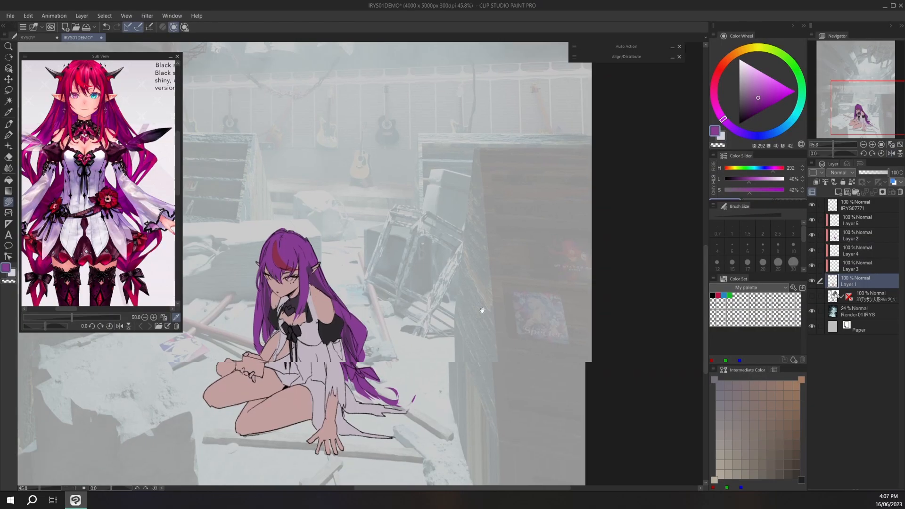
Raise the opacity of the Render 04 IRYS background layer to 100%.
{"action": "left_click_drag", "start_coordinate": [482, 311], "coordinate": [561, 308]}
{"action": "left_click", "coordinate": [868, 313]}
{"action": "left_click", "coordinate": [887, 172]}
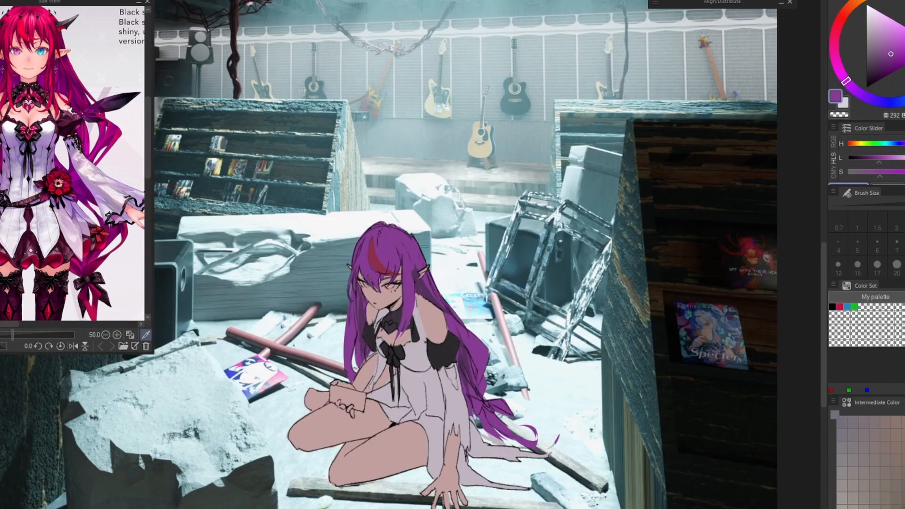
{"action": "left_click_drag", "start_coordinate": [451, 268], "coordinate": [472, 343]}
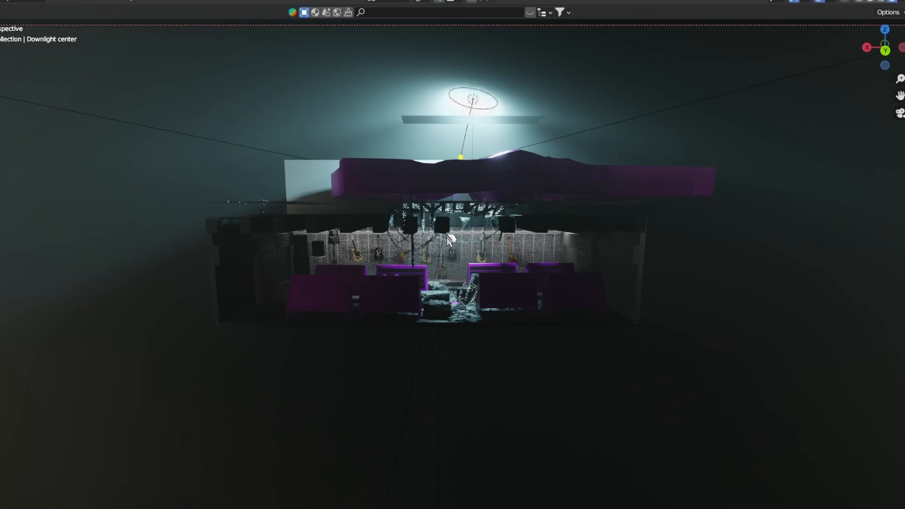
Examine the ruined music shop scene and its overhead light in Blender from inside and outside the room.
{"action": "scroll", "coordinate": [451, 240], "scroll_direction": "up", "scroll_amount": 4}
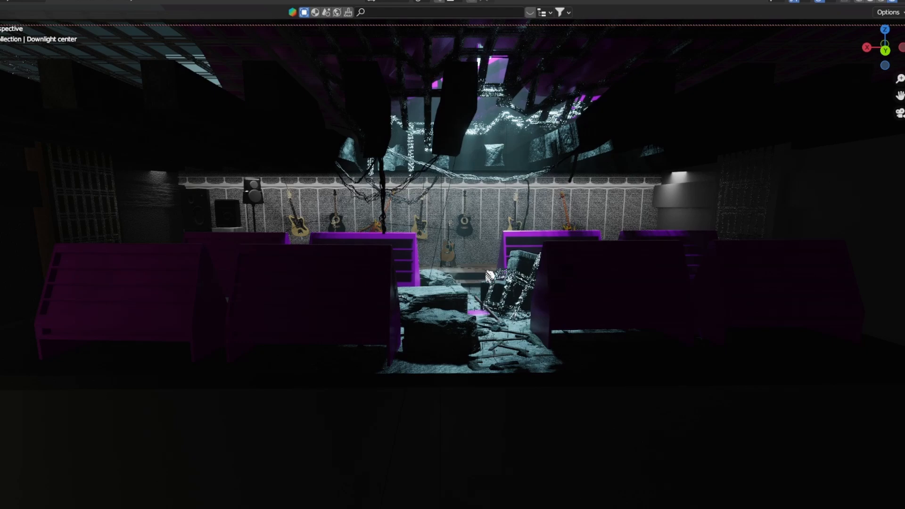
{"action": "scroll", "coordinate": [489, 275], "scroll_direction": "up", "scroll_amount": 3}
{"action": "left_click_drag", "start_coordinate": [481, 273], "coordinate": [386, 271]}
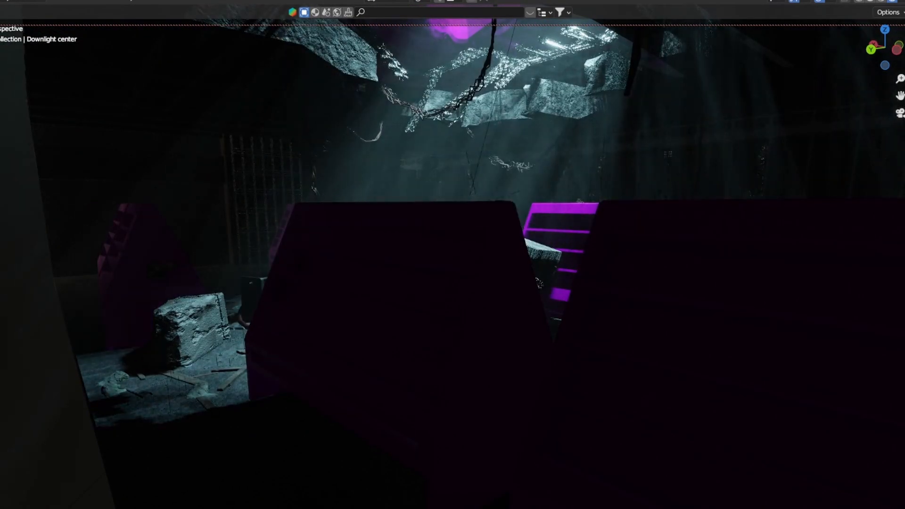
{"action": "scroll", "coordinate": [347, 348], "scroll_direction": "down", "scroll_amount": 10}
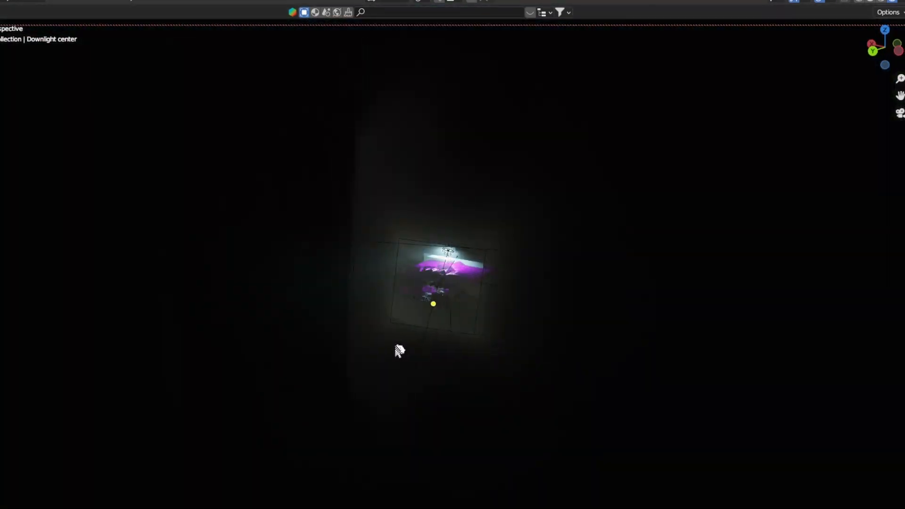
{"action": "left_click_drag", "start_coordinate": [396, 347], "coordinate": [349, 244]}
{"action": "left_click", "coordinate": [500, 286]}
{"action": "scroll", "coordinate": [482, 300], "scroll_direction": "up", "scroll_amount": 8}
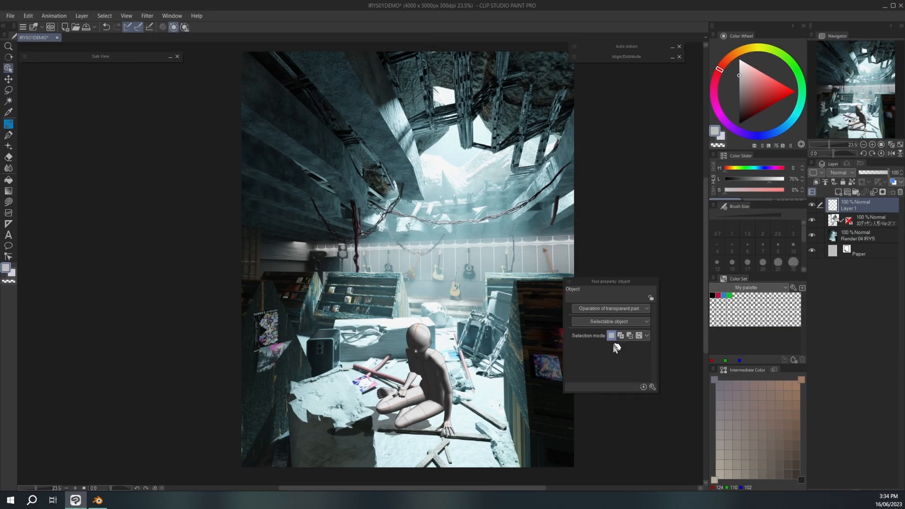
Select the 3D drawing figure's layer and open its detailed light source settings.
{"action": "key", "text": "Escape"}
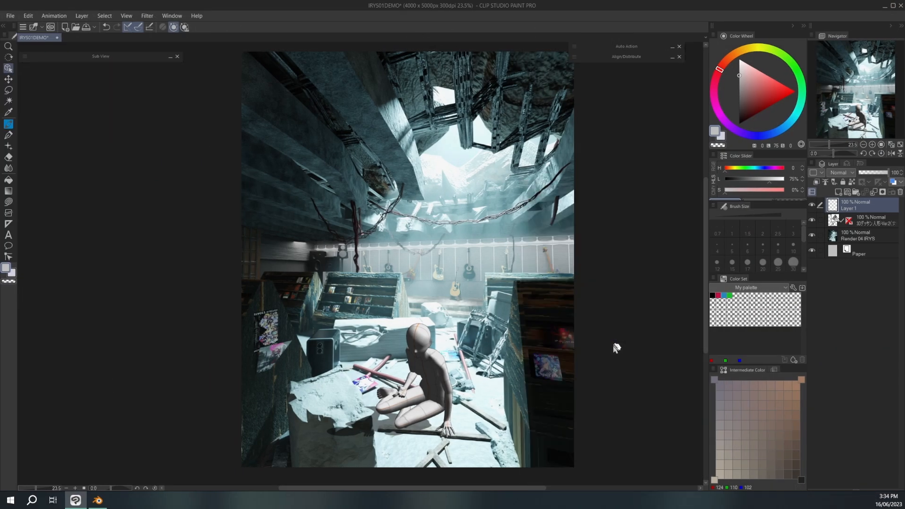
{"action": "left_click", "coordinate": [882, 219]}
{"action": "key", "text": "F6"}
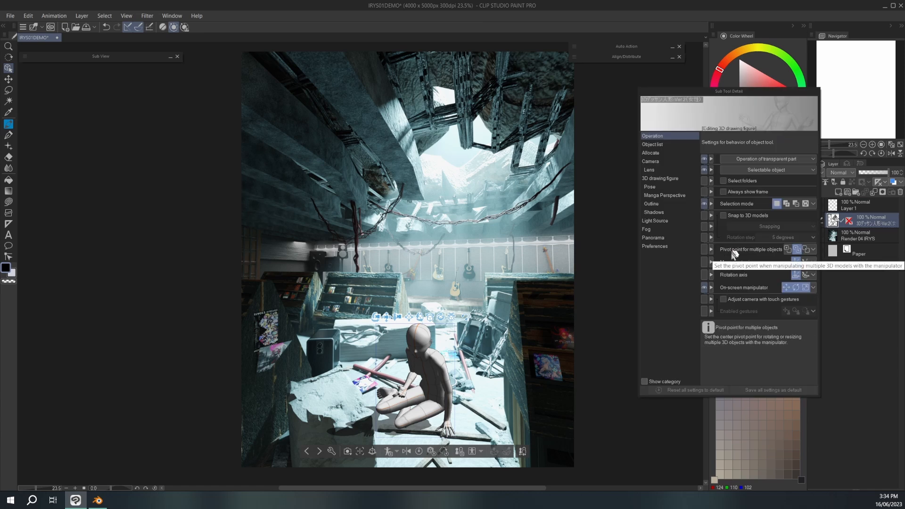
{"action": "left_click_drag", "start_coordinate": [726, 94], "coordinate": [154, 110]}
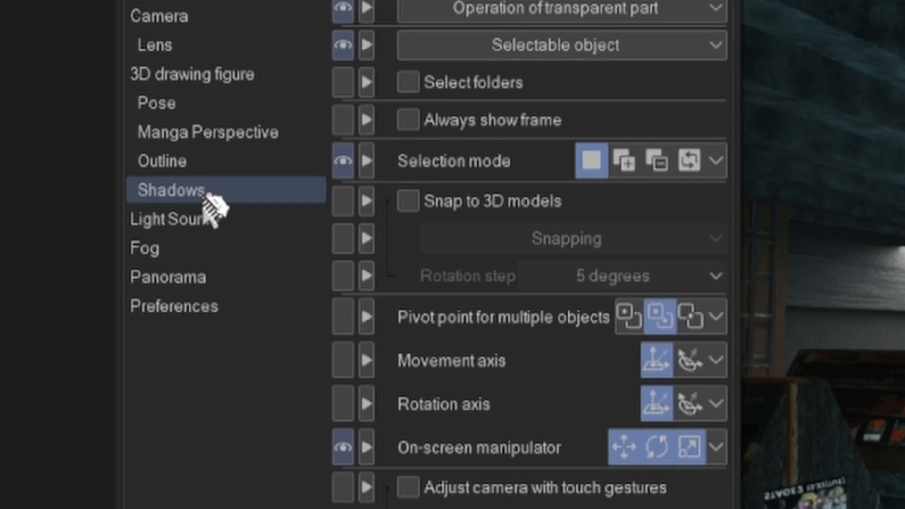
{"action": "left_click", "coordinate": [91, 233]}
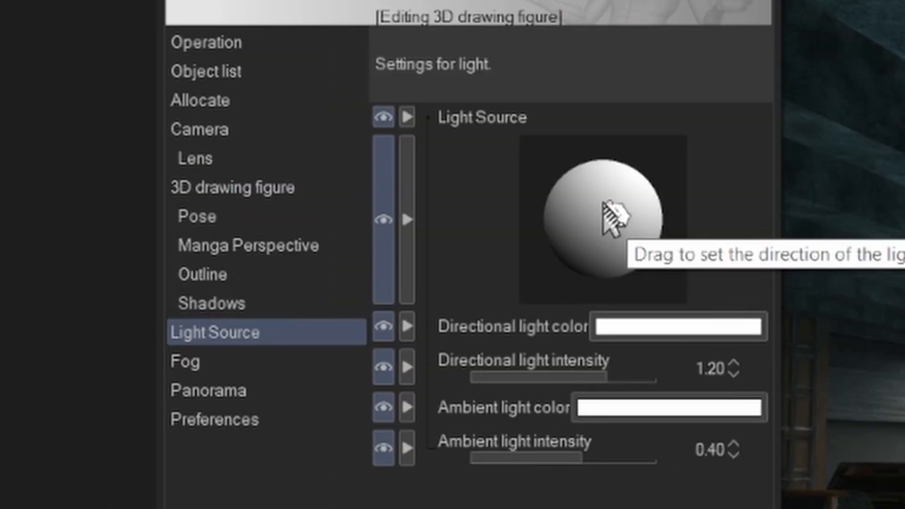
Light the figure from straight above with a directional light intensity of 9.01 and adjust the ambient light intensity.
{"action": "mouse_move", "coordinate": [606, 203]}
{"action": "left_mouse_down"}
{"action": "mouse_move", "coordinate": [573, 236]}
{"action": "mouse_move", "coordinate": [693, 240]}
{"action": "mouse_move", "coordinate": [642, 204]}
{"action": "mouse_move", "coordinate": [711, 305]}
{"action": "mouse_move", "coordinate": [572, 253]}
{"action": "mouse_move", "coordinate": [603, 219]}
{"action": "left_mouse_up"}
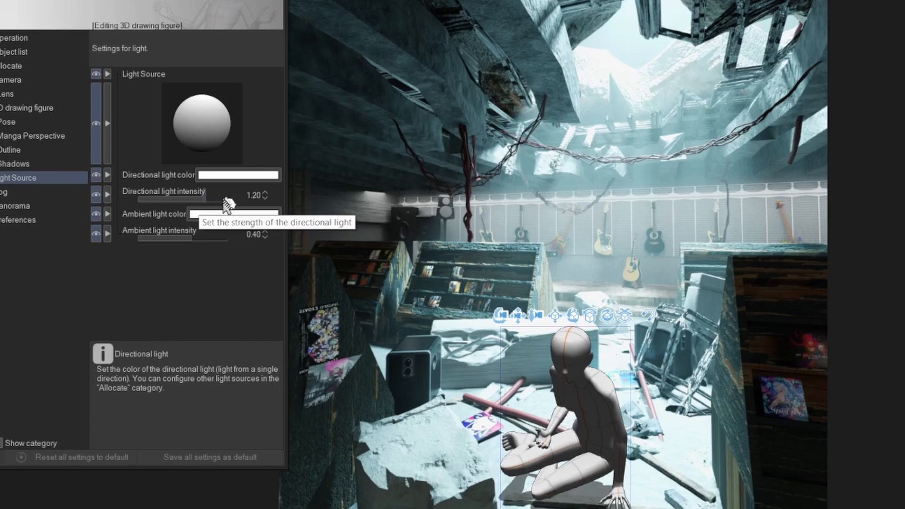
{"action": "left_click_drag", "start_coordinate": [197, 204], "coordinate": [225, 212]}
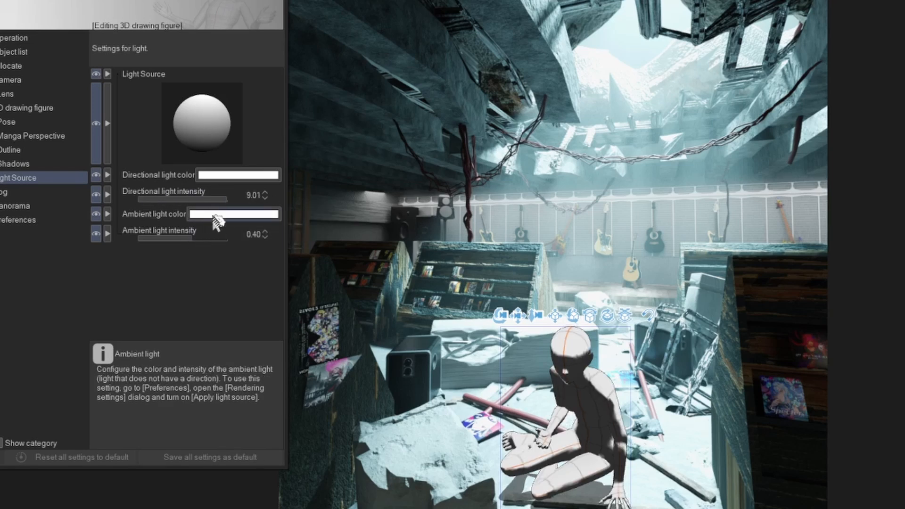
{"action": "left_click_drag", "start_coordinate": [202, 241], "coordinate": [165, 245]}
{"action": "left_click_drag", "start_coordinate": [234, 245], "coordinate": [202, 242]}
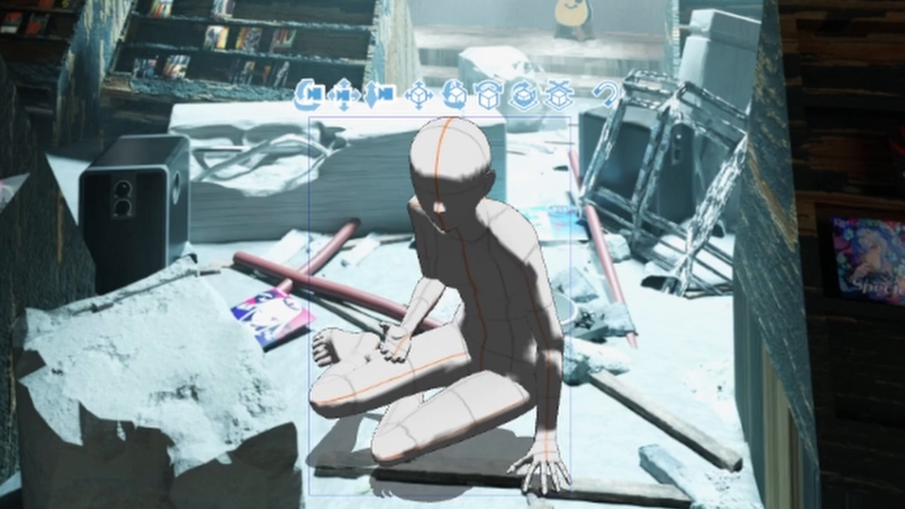
Set the blending mode of the new clipped shading layer, Layer 6, to Multiply.
{"action": "left_click", "coordinate": [636, 91]}
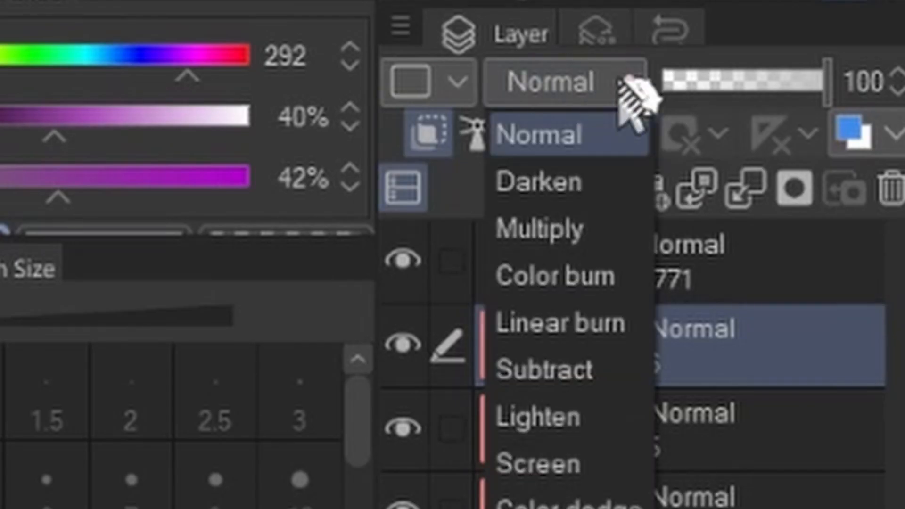
{"action": "left_click", "coordinate": [542, 228]}
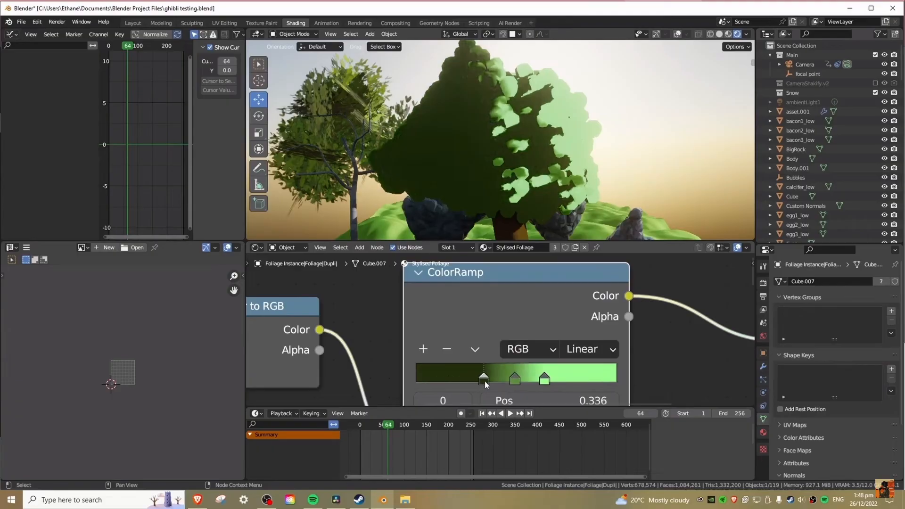
Shift the dark and mid-green stops of the foliage ColorRamp toward its start and change the interpolation to Constant.
{"action": "left_click_drag", "start_coordinate": [485, 380], "coordinate": [415, 380]}
{"action": "left_click_drag", "start_coordinate": [514, 374], "coordinate": [456, 378]}
{"action": "scroll", "coordinate": [566, 272], "scroll_direction": "down", "scroll_amount": 1}
{"action": "left_click", "coordinate": [583, 329]}
{"action": "left_click", "coordinate": [591, 406]}
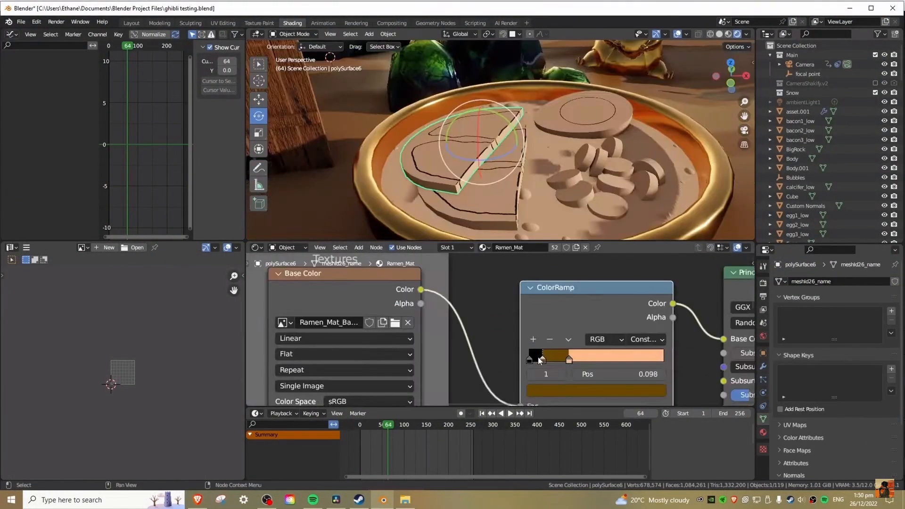
Set the light stop of the Ramen_Mat ColorRamp to position 0.545 and adjust the neighbouring dark stop.
{"action": "left_click_drag", "start_coordinate": [557, 361], "coordinate": [602, 361]}
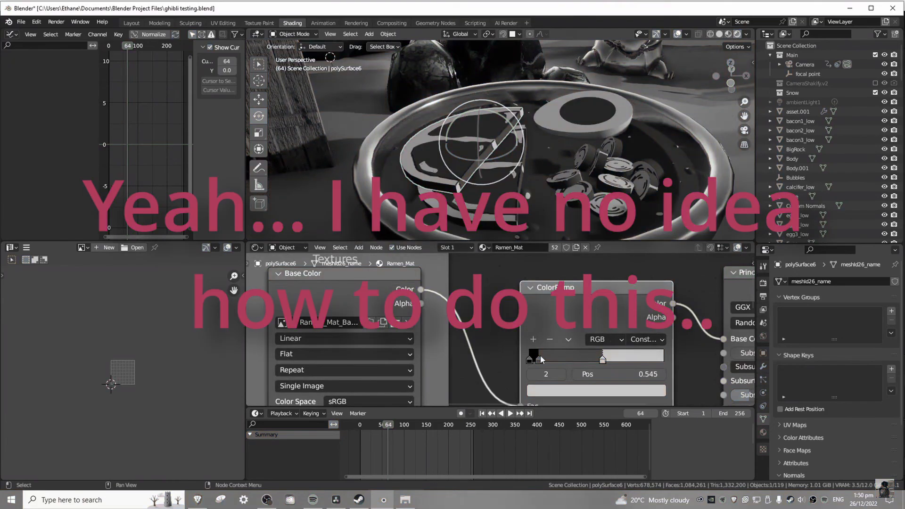
{"action": "mouse_move", "coordinate": [540, 359]}
{"action": "left_mouse_down"}
{"action": "mouse_move", "coordinate": [561, 360]}
{"action": "mouse_move", "coordinate": [543, 360]}
{"action": "left_mouse_up"}
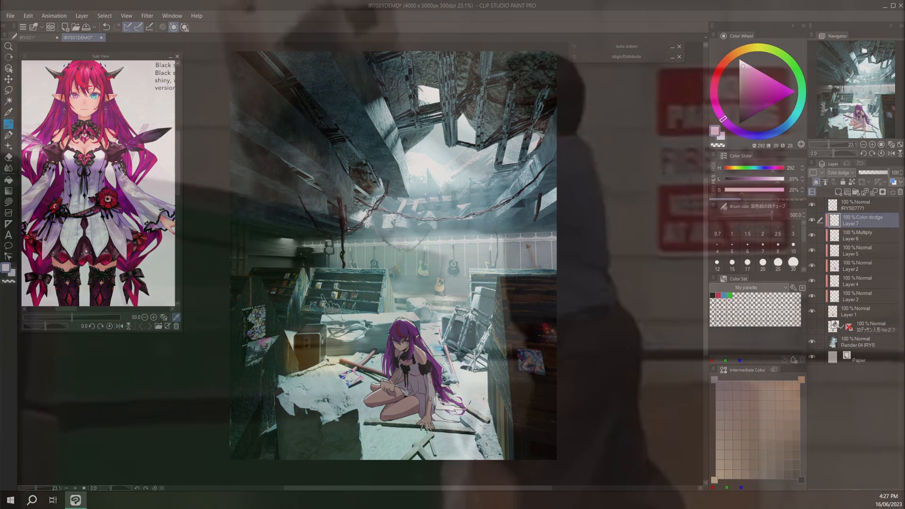
Crop the canvas to 2607 x 3271 px around the seated character.
{"action": "left_click", "coordinate": [29, 16]}
{"action": "left_click", "coordinate": [62, 269]}
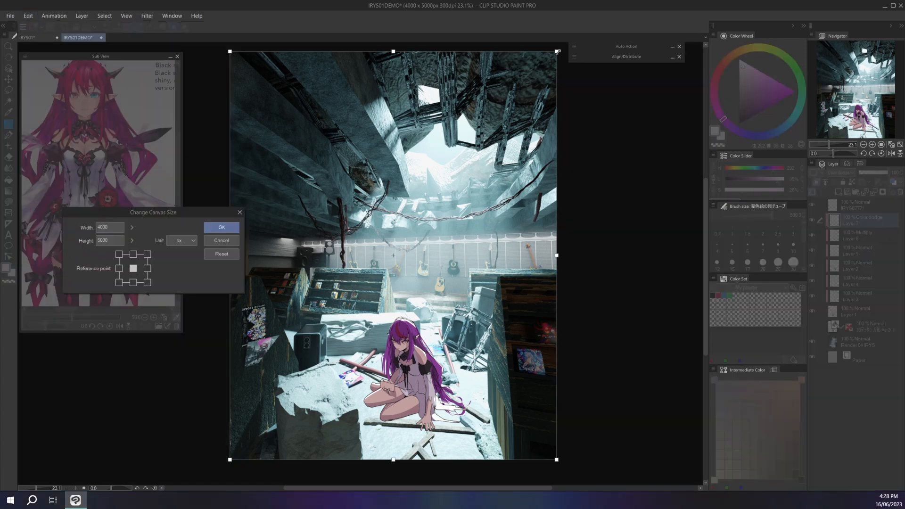
{"action": "left_click_drag", "start_coordinate": [230, 52], "coordinate": [262, 119]}
{"action": "left_click_drag", "start_coordinate": [551, 119], "coordinate": [511, 143]}
{"action": "left_click_drag", "start_coordinate": [275, 460], "coordinate": [292, 432]}
{"action": "left_click_drag", "start_coordinate": [511, 144], "coordinate": [514, 128]}
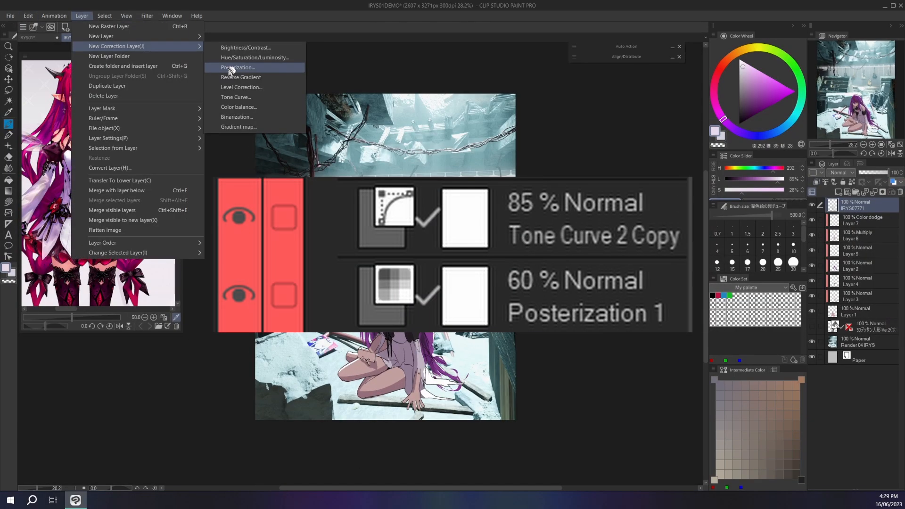
Add a Tone Curve correction layer and bend its RGB curve with darker shadows and brighter midtones to strengthen the contrast.
{"action": "left_click", "coordinate": [232, 67]}
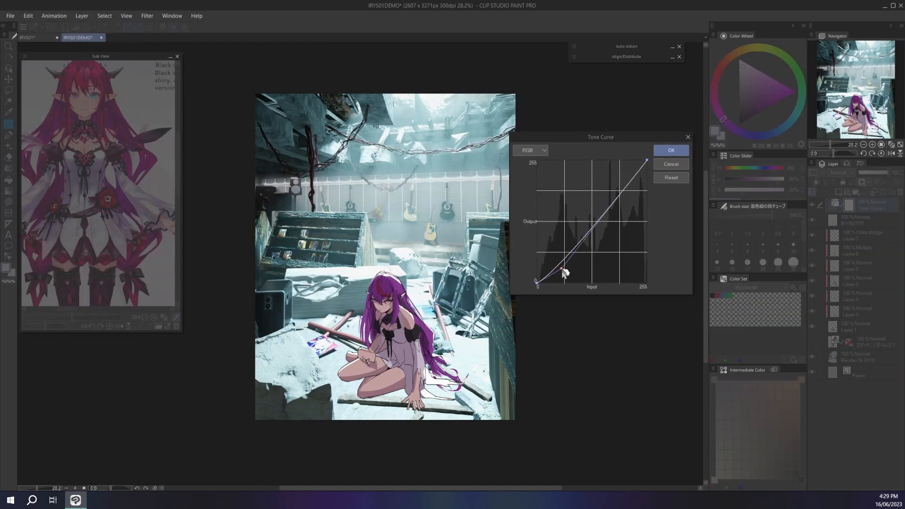
{"action": "left_click", "coordinate": [612, 202]}
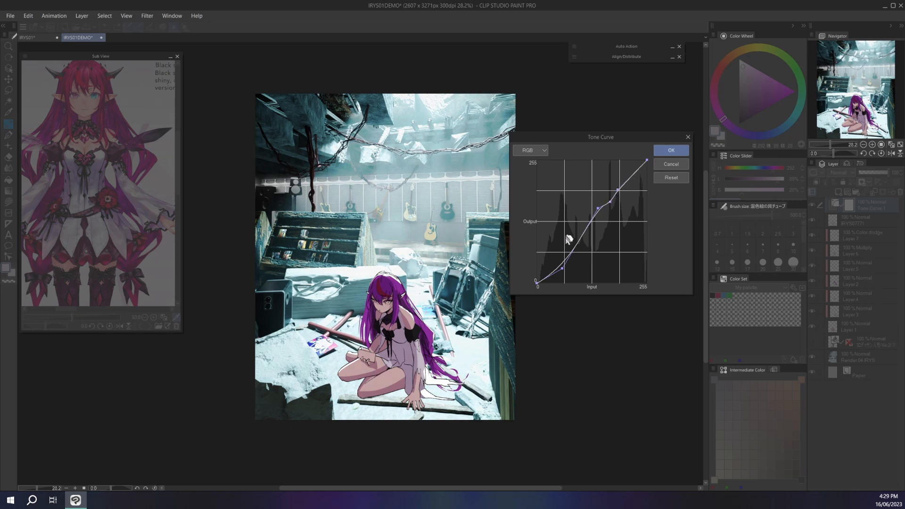
{"action": "left_click_drag", "start_coordinate": [569, 240], "coordinate": [561, 264]}
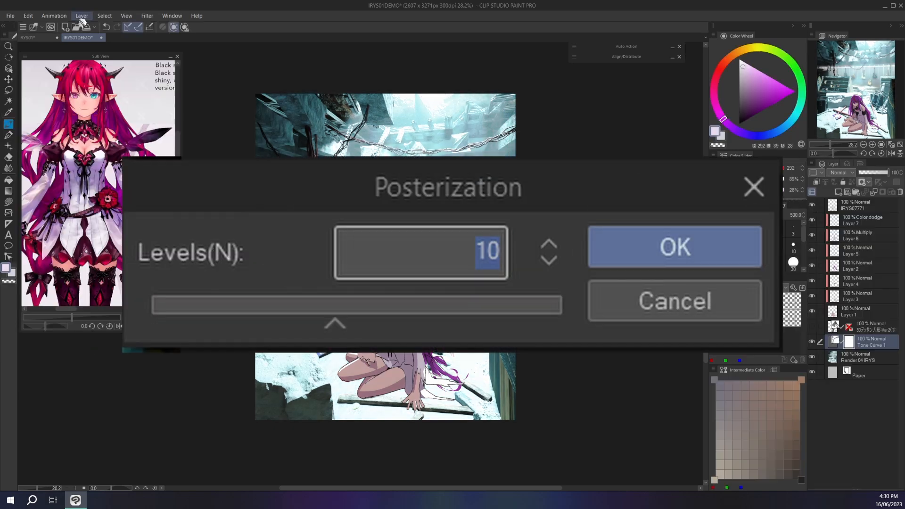
Add a Posterization correction layer above the background's Tone Curve layer and reduce its opacity to 56%.
{"action": "left_click", "coordinate": [82, 16]}
{"action": "mouse_move", "coordinate": [117, 46]}
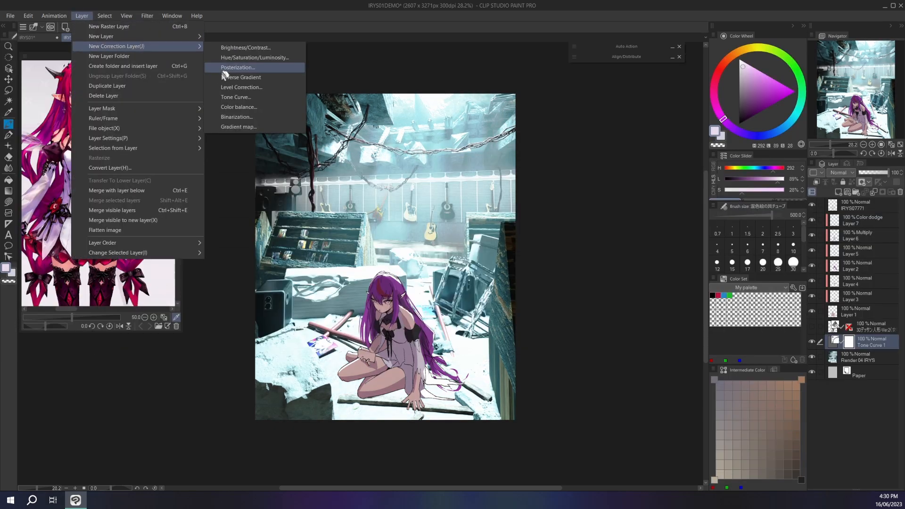
{"action": "left_click", "coordinate": [224, 71]}
{"action": "left_click", "coordinate": [634, 289]}
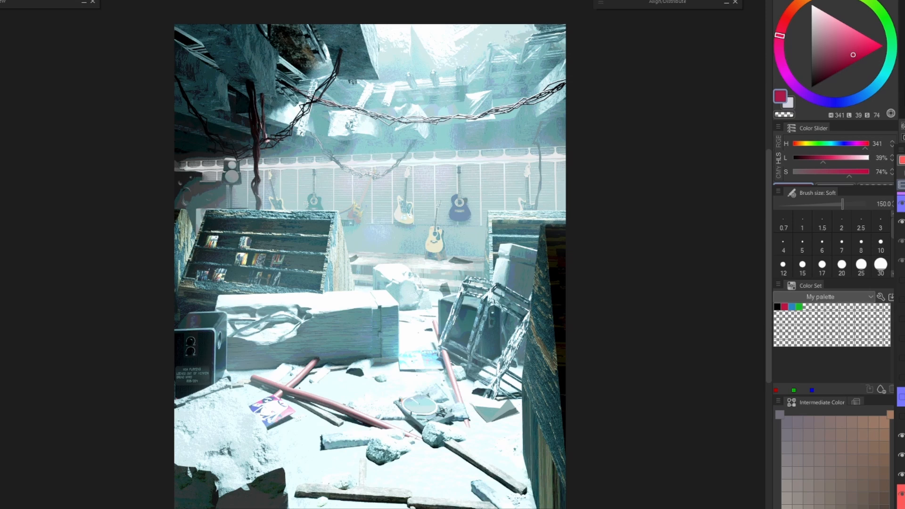
{"action": "left_click_drag", "start_coordinate": [904, 160], "coordinate": [902, 160]}
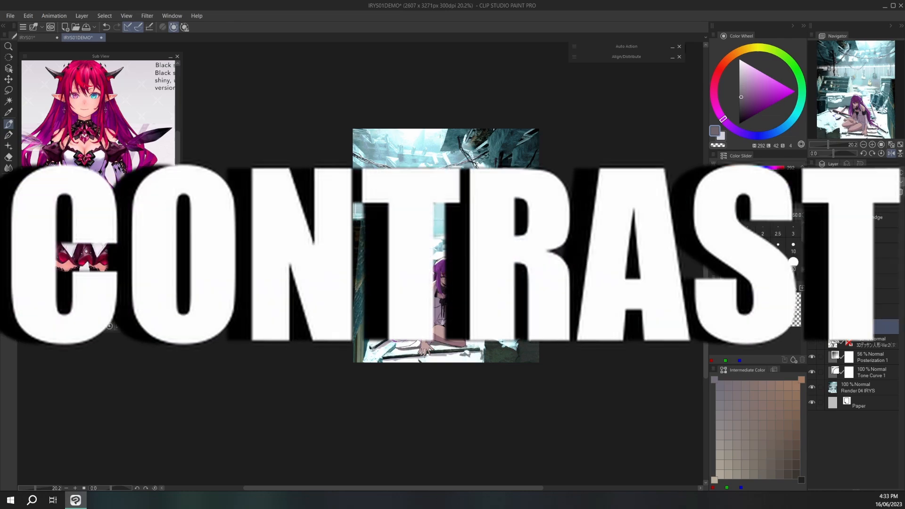
Examine how the Character folder is organised by checking its line, multiply shadow, hair and eyes layers.
{"action": "scroll", "coordinate": [547, 312], "scroll_direction": "down", "scroll_amount": 1}
{"action": "scroll", "coordinate": [496, 277], "scroll_direction": "up", "scroll_amount": 4}
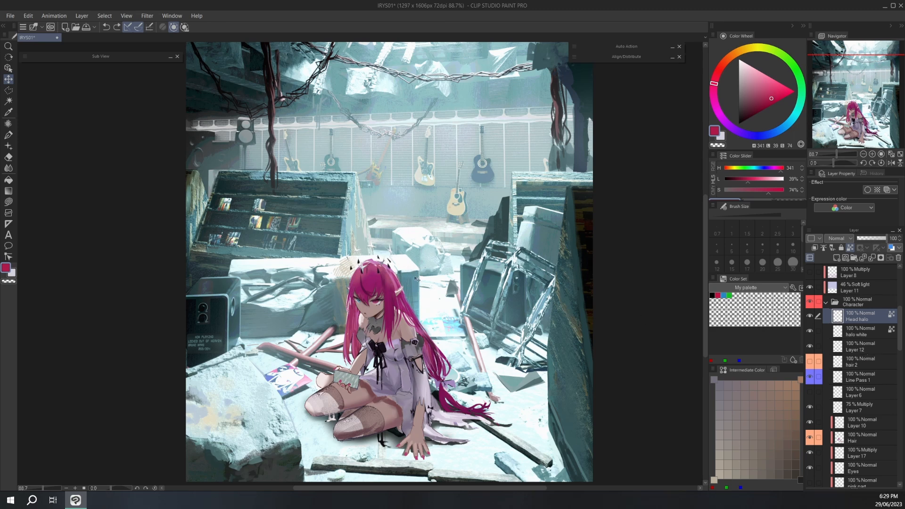
{"action": "left_click", "coordinate": [862, 377]}
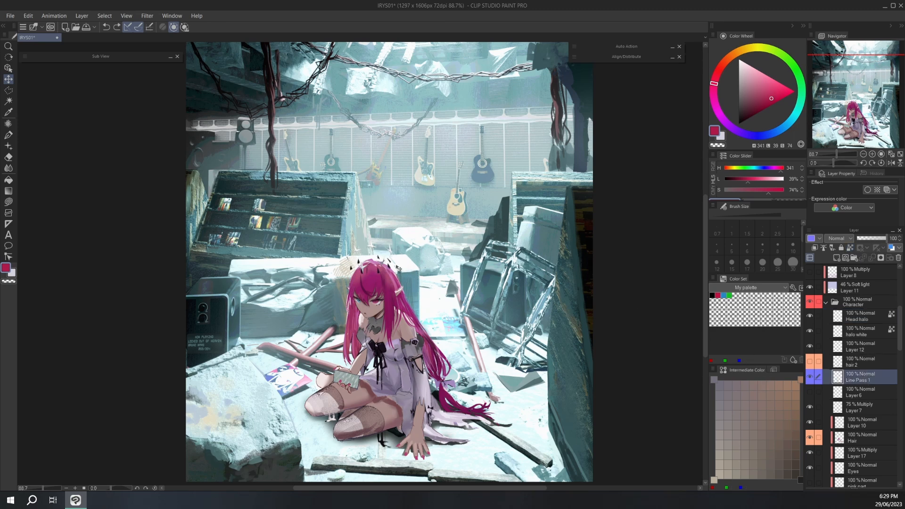
{"action": "key", "text": "ctrl+z"}
{"action": "left_click", "coordinate": [861, 408]}
{"action": "left_click_drag", "start_coordinate": [372, 274], "coordinate": [383, 261]}
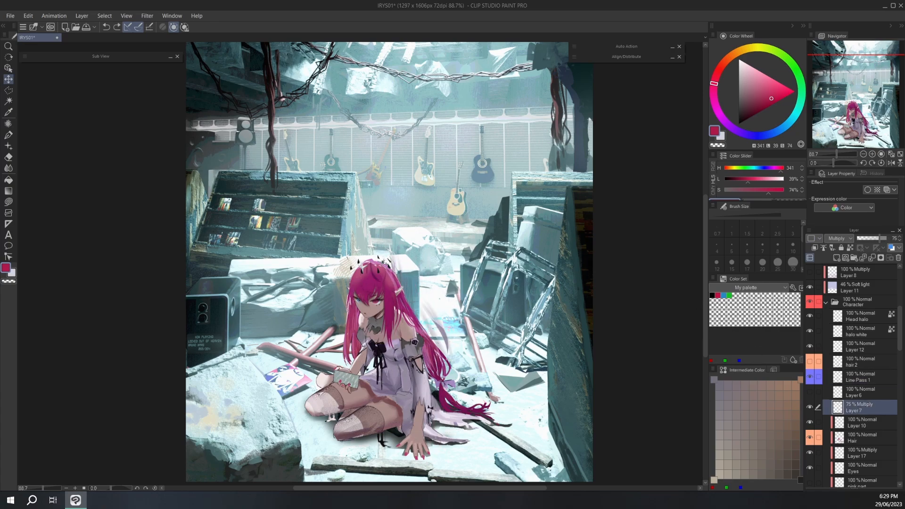
{"action": "left_click", "coordinate": [862, 438]}
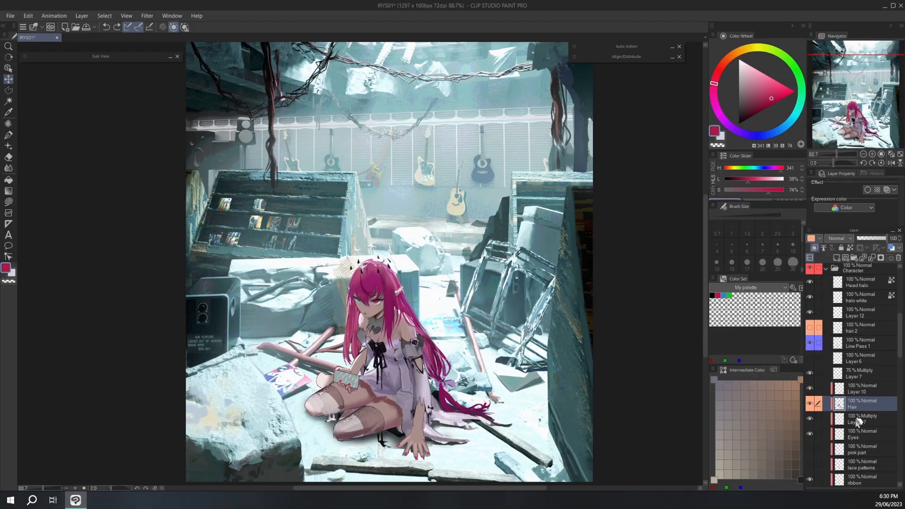
{"action": "left_click", "coordinate": [838, 435]}
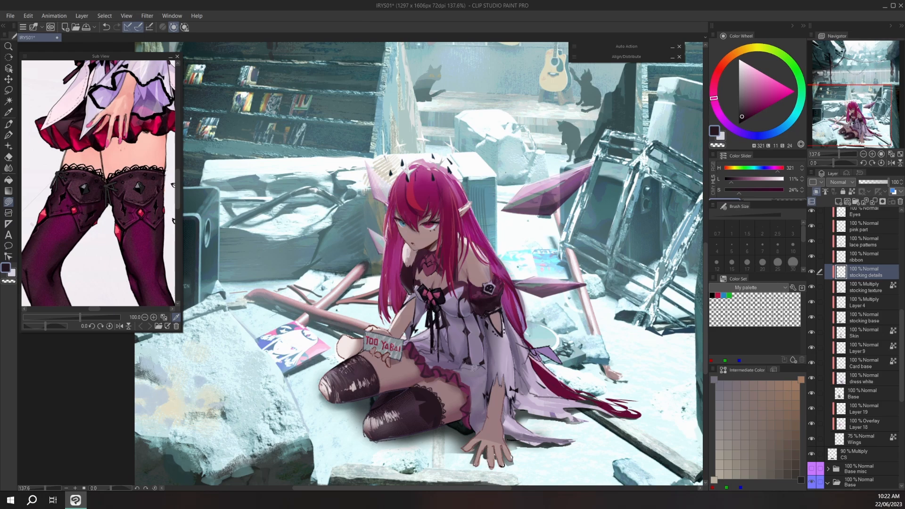
Sample a colour beside the front stocking's lace edge and switch to the Blend tool for the stocking details layer.
{"action": "left_click", "coordinate": [415, 387], "text": "alt"}
{"action": "key", "text": "j"}
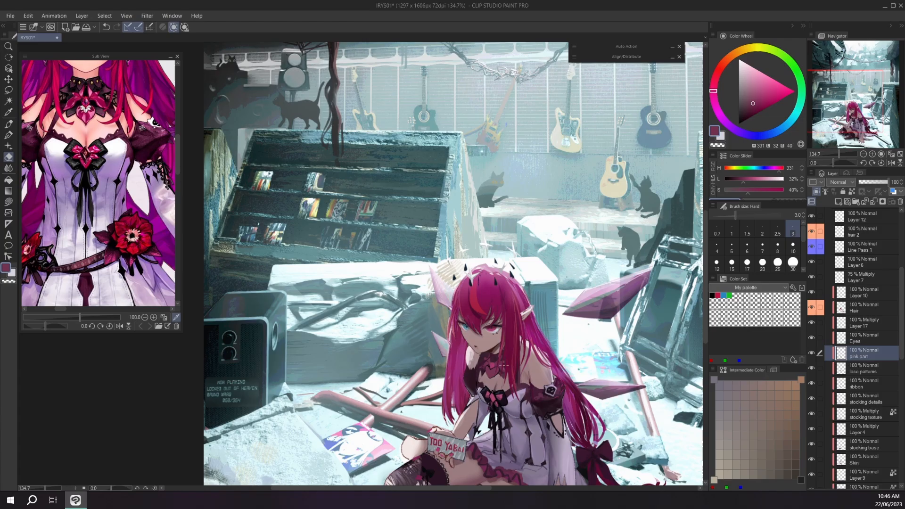
Mirror the canvas view and choose a light pink with hue 331, luminosity 67 and saturation 43 for the pink part layer.
{"action": "left_click", "coordinate": [862, 247]}
{"action": "key", "text": "p"}
{"action": "key", "text": "h"}
{"action": "scroll", "coordinate": [504, 365], "scroll_direction": "up", "scroll_amount": 2}
{"action": "left_click", "coordinate": [862, 354]}
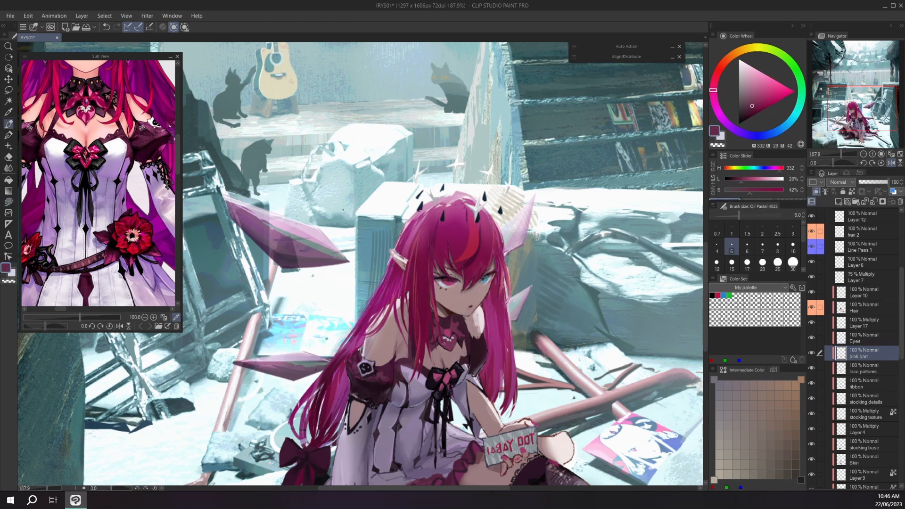
{"action": "left_click", "coordinate": [752, 108]}
{"action": "key", "text": "p"}
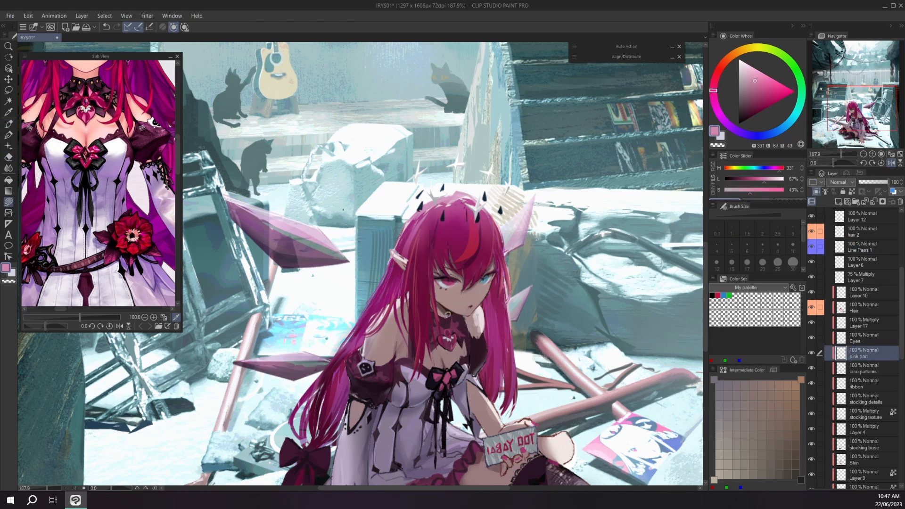